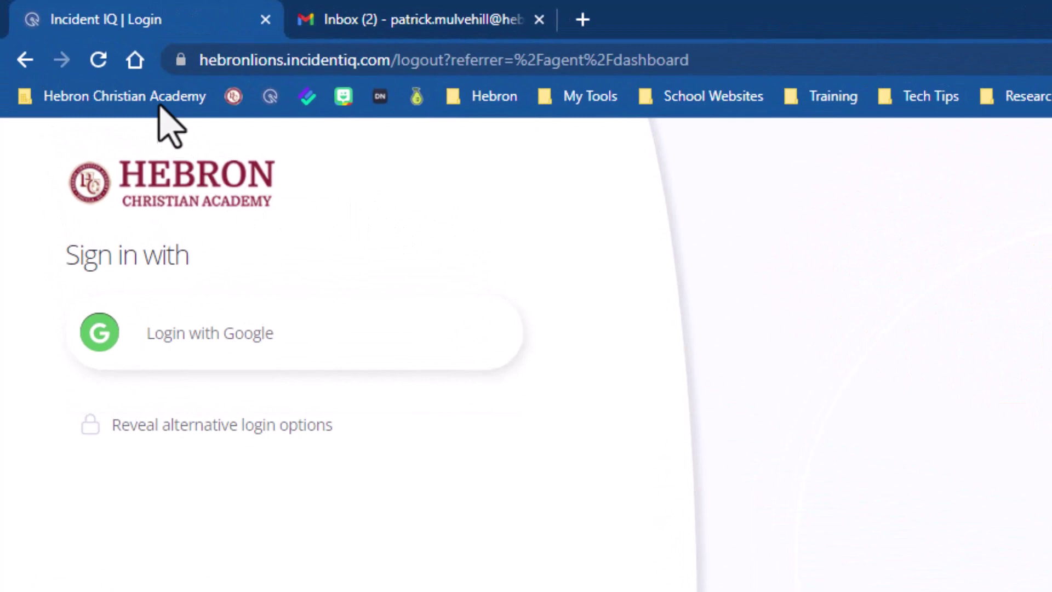
# Glance at the school bookmarks, then log in to Incident IQ with the school Google account
pyautogui.click(160, 104)
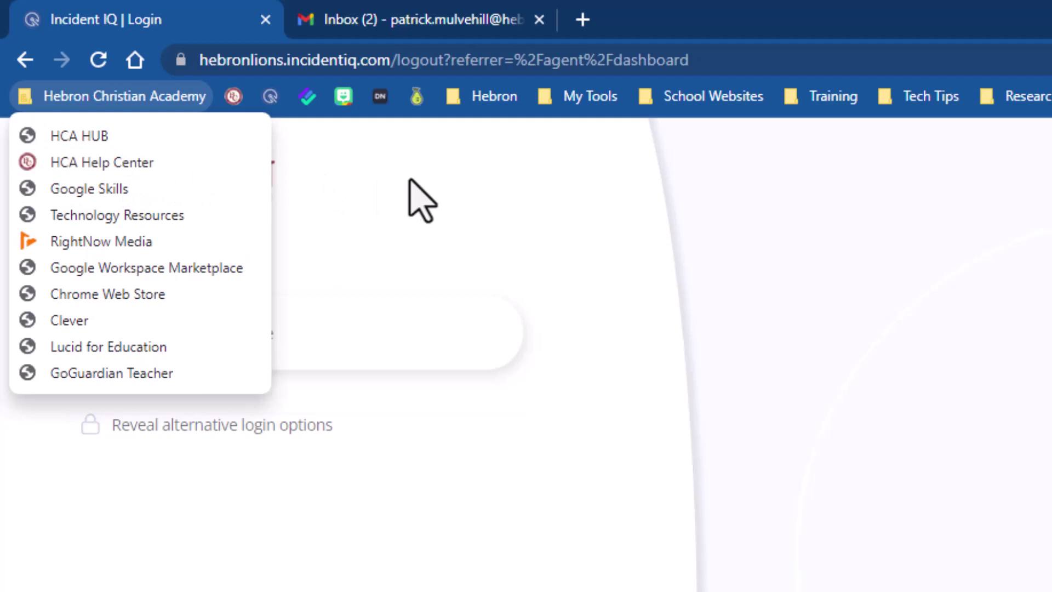
pyautogui.click(364, 200)
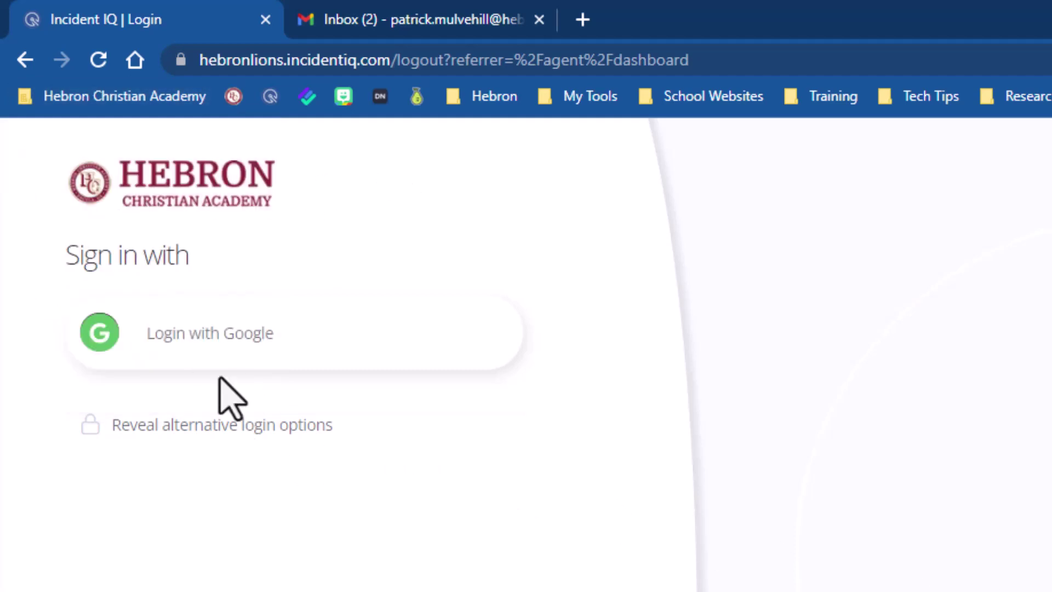
pyautogui.click(204, 340)
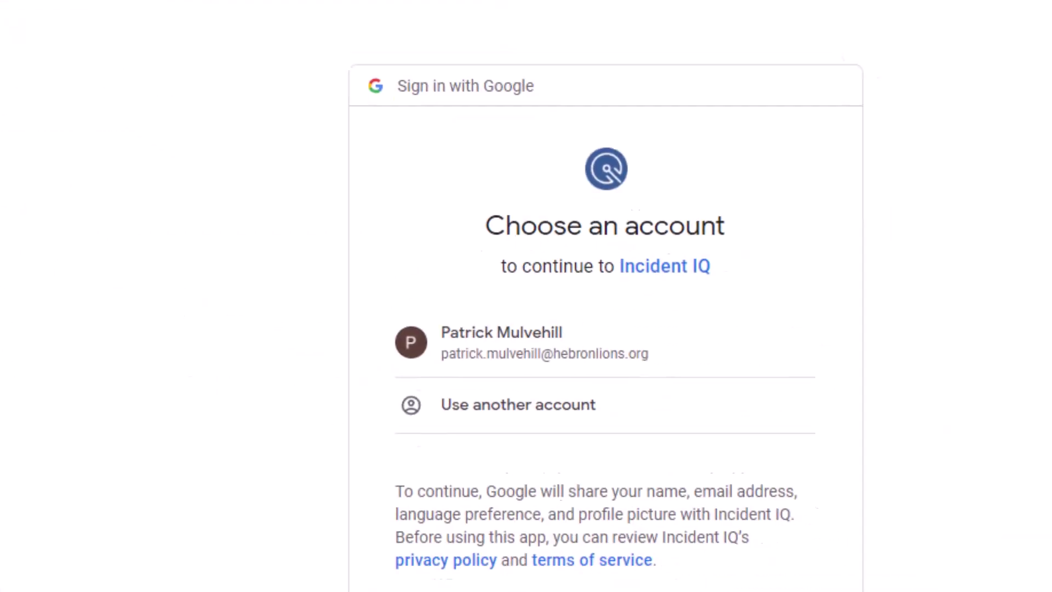
pyautogui.click(428, 300)
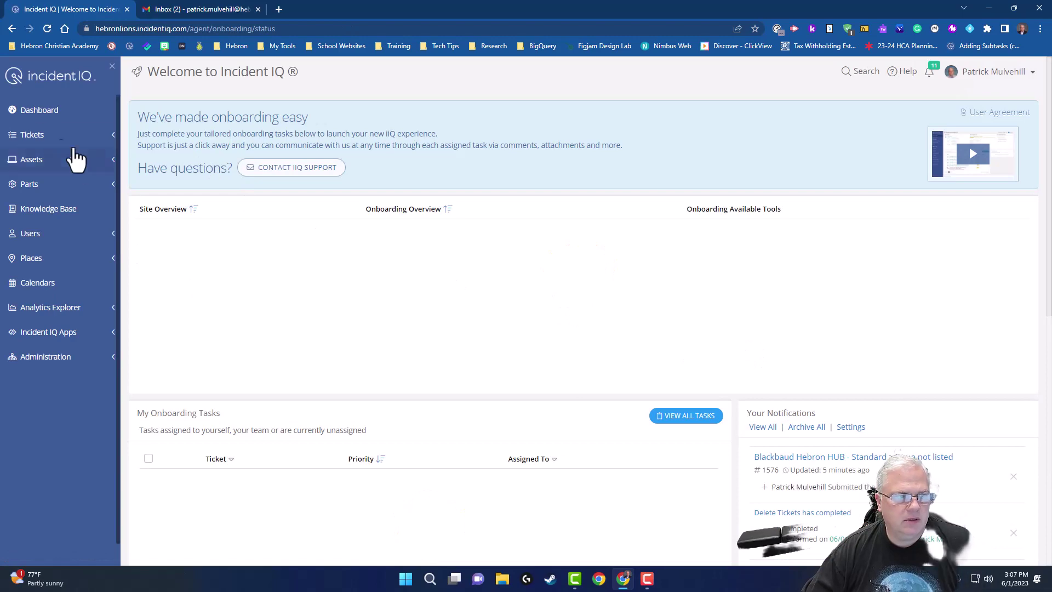
# Show the agent Dashboard with ticket counts, top three priority tickets and recent notifications
pyautogui.click(16, 110)
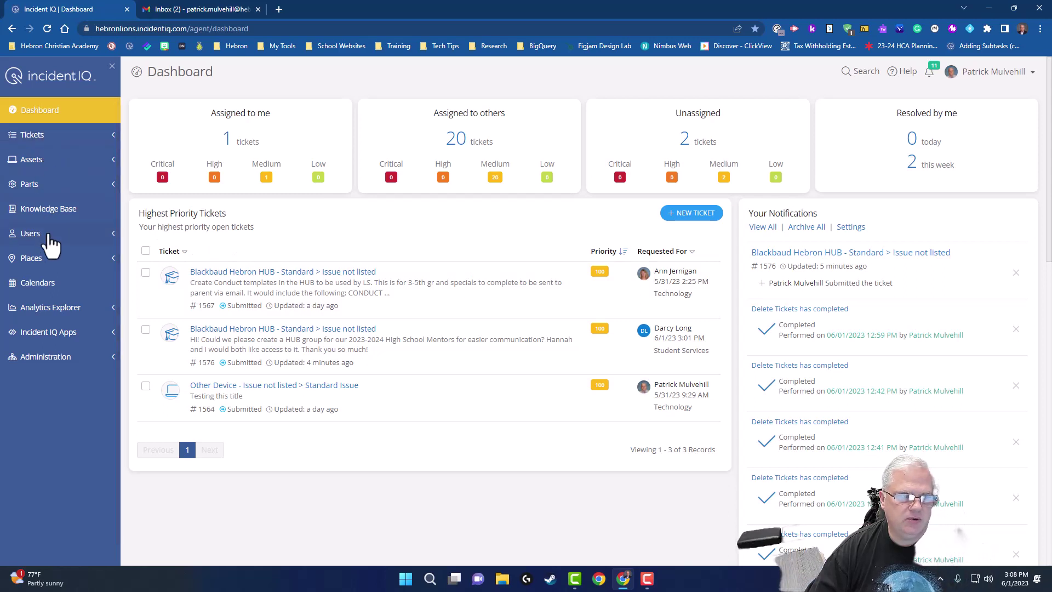
# List all 23 open tickets with their priority, status, requester and assignee
pyautogui.click(54, 137)
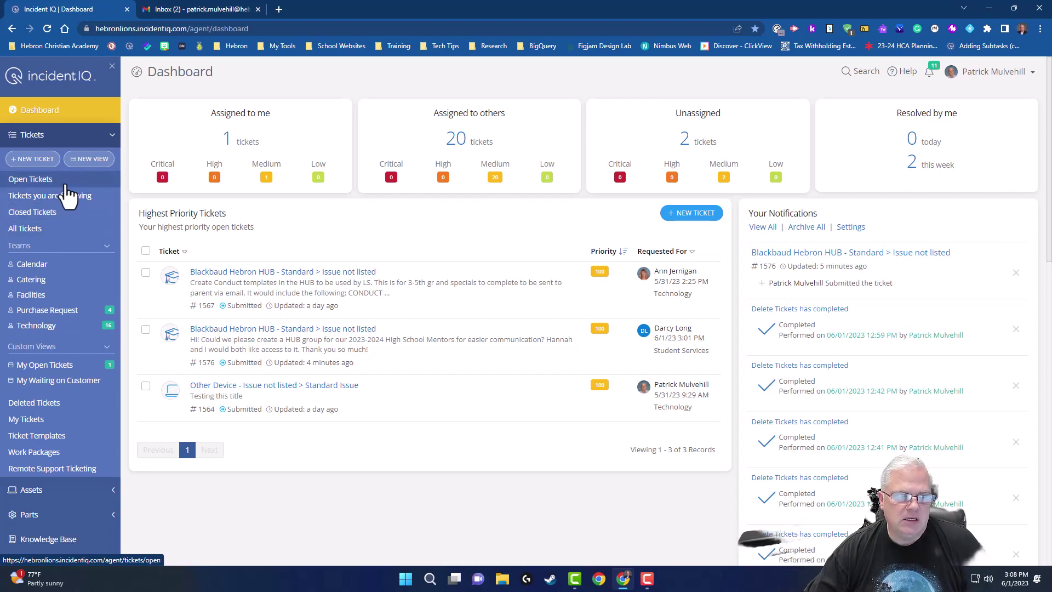
pyautogui.click(61, 181)
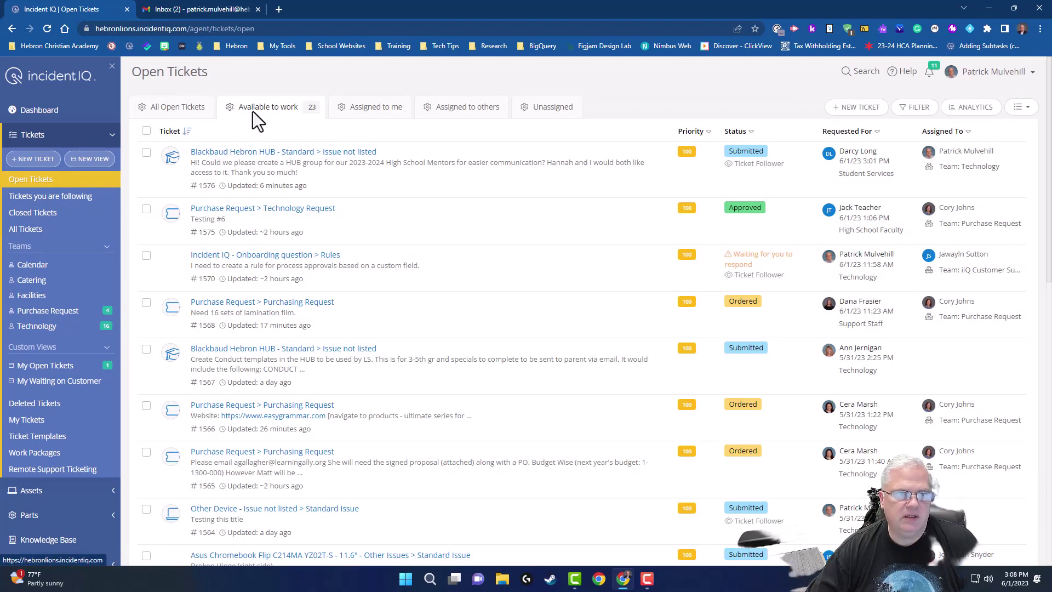
pyautogui.click(175, 109)
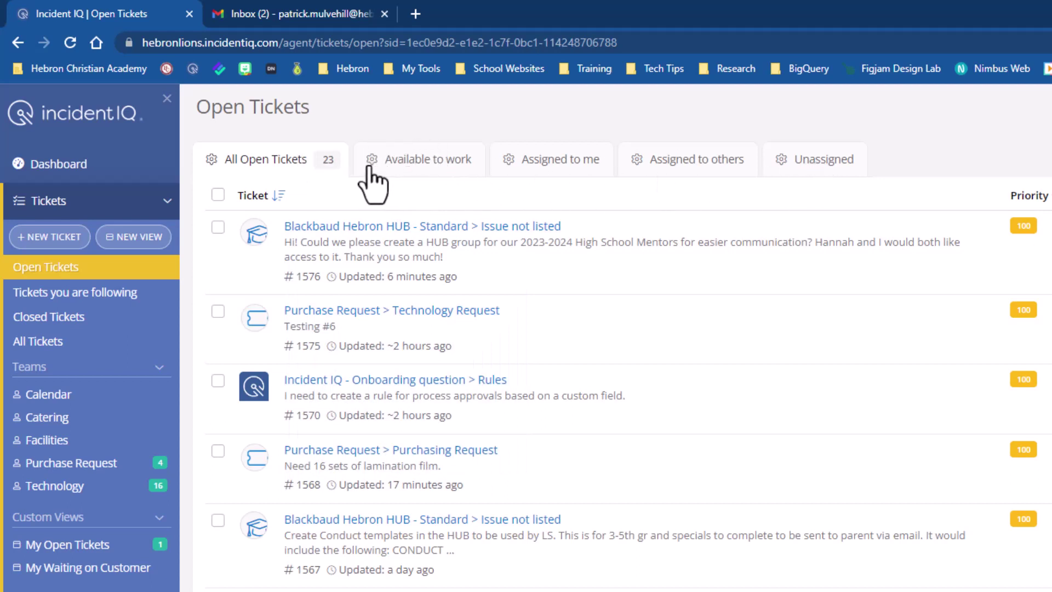
pyautogui.click(435, 164)
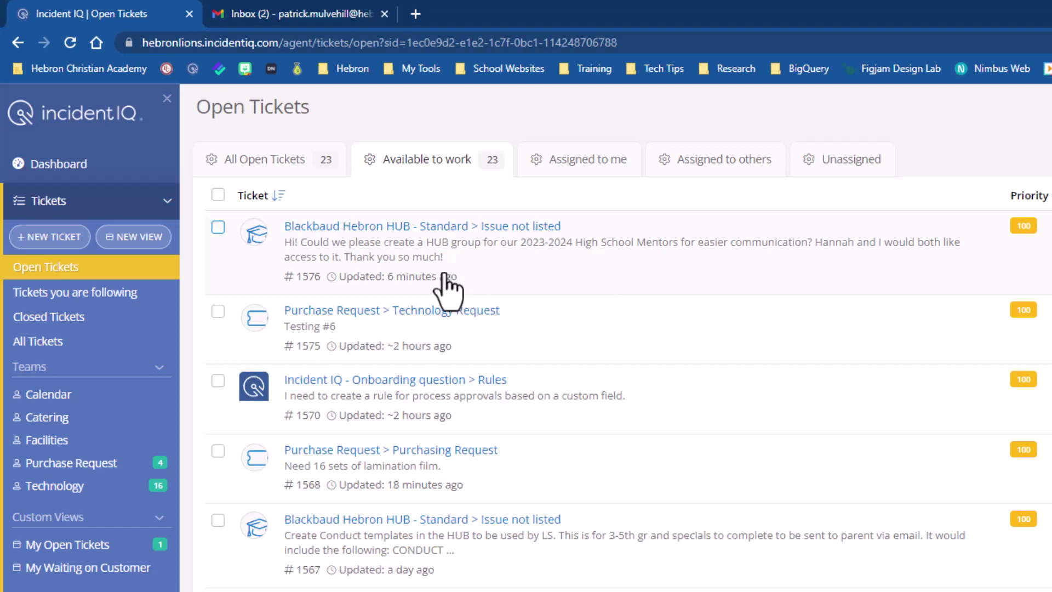
pyautogui.click(603, 164)
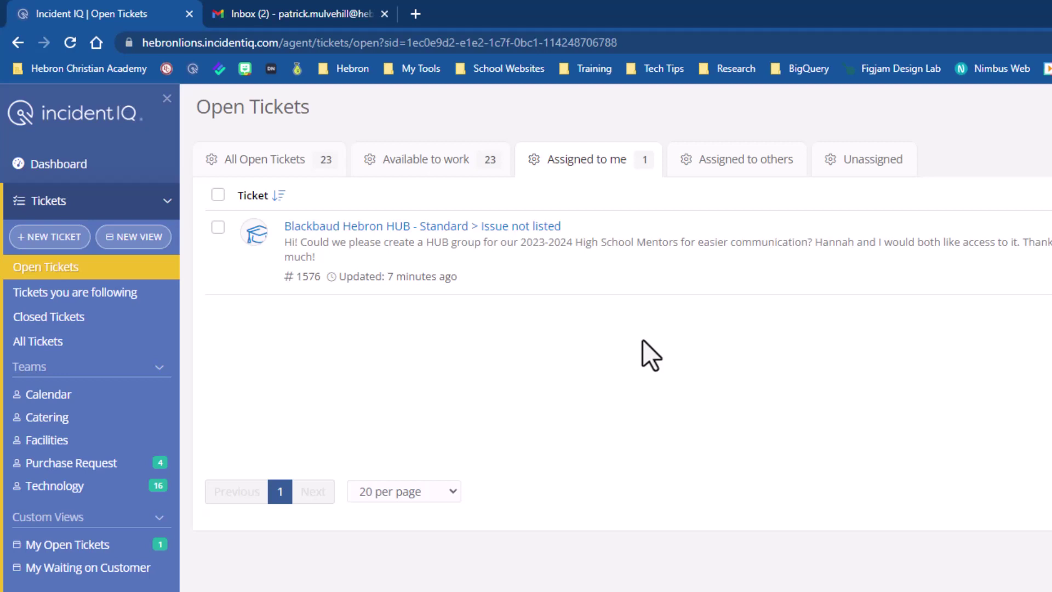
pyautogui.click(733, 164)
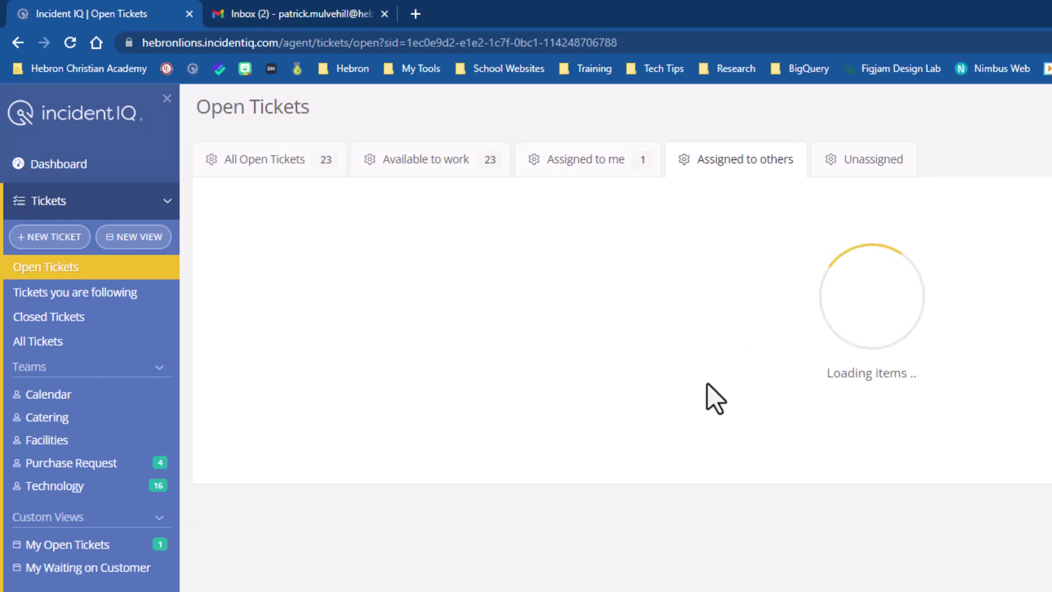
pyautogui.click(899, 167)
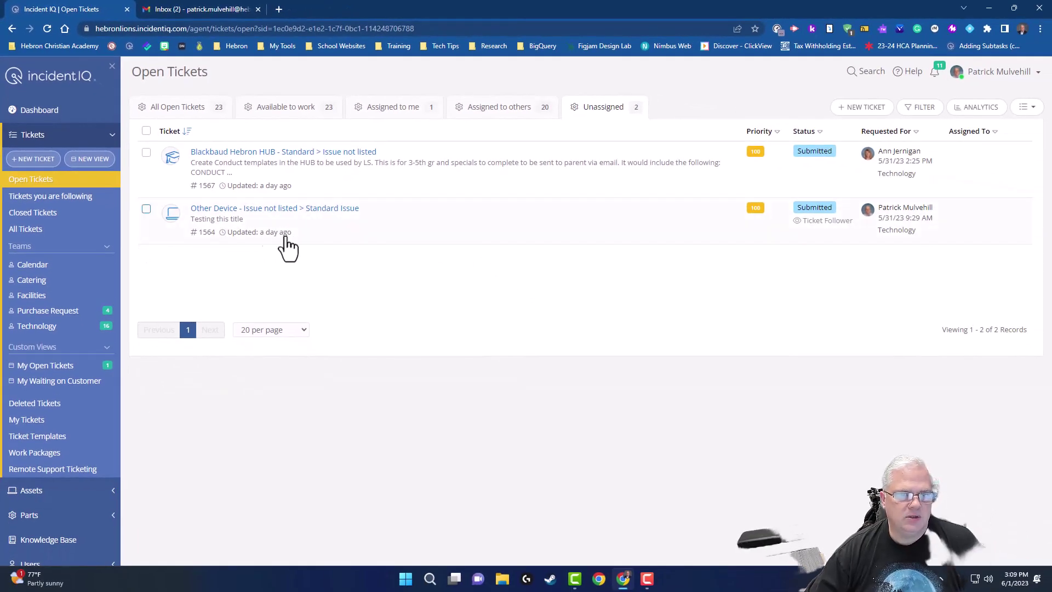
pyautogui.click(181, 107)
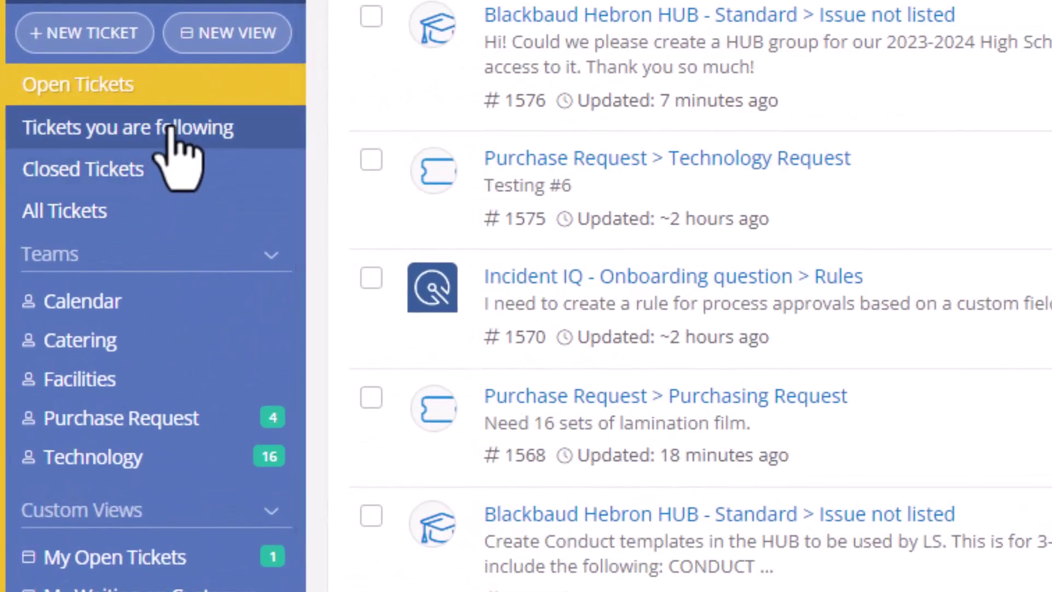
# Browse Closed Tickets and All Tickets, then show the Technology team's 16 tickets
pyautogui.click(98, 174)
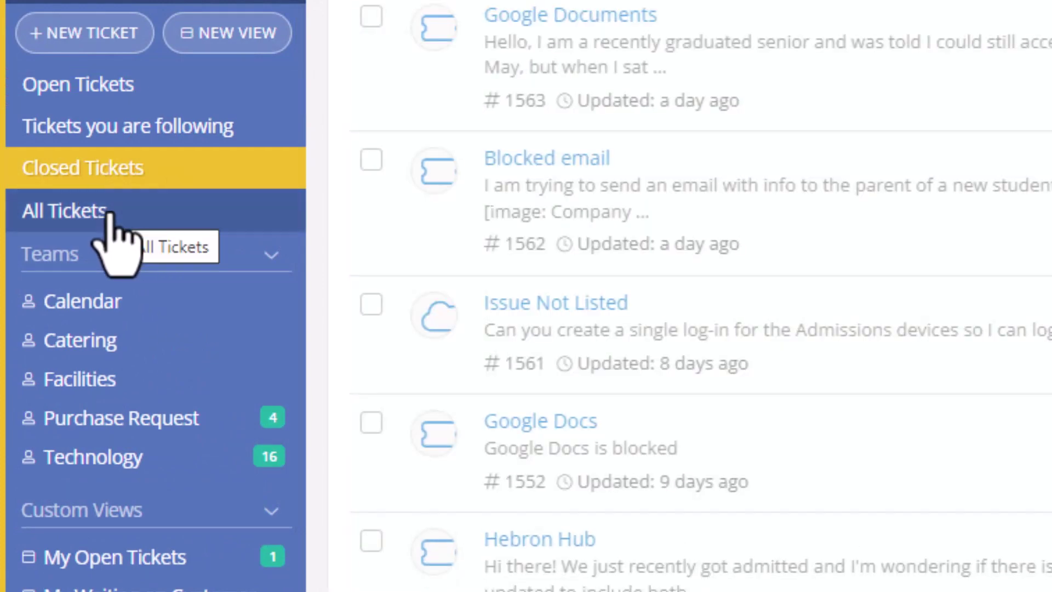
pyautogui.click(110, 230)
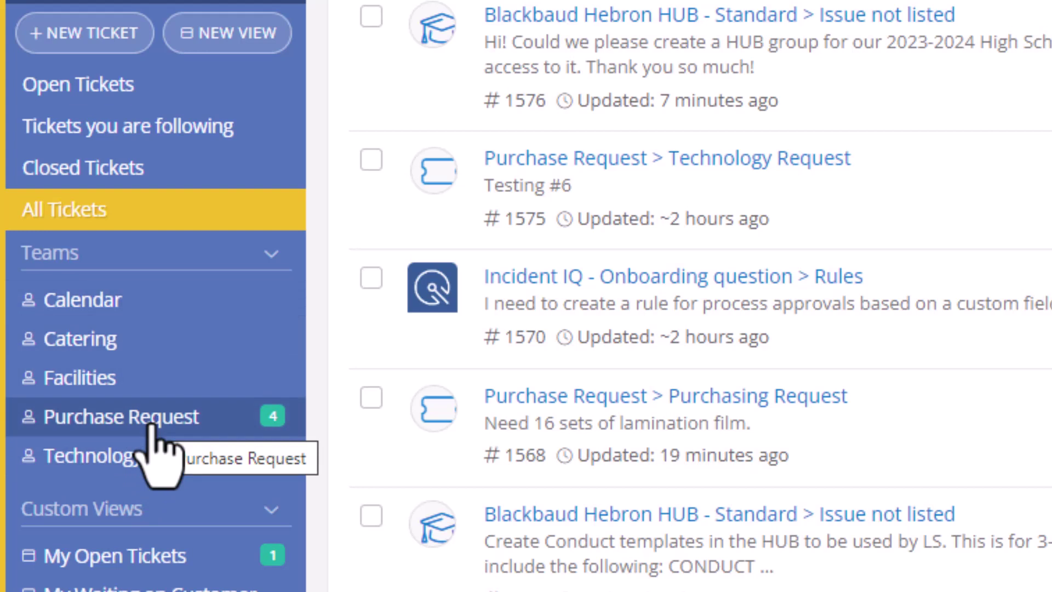
pyautogui.click(137, 460)
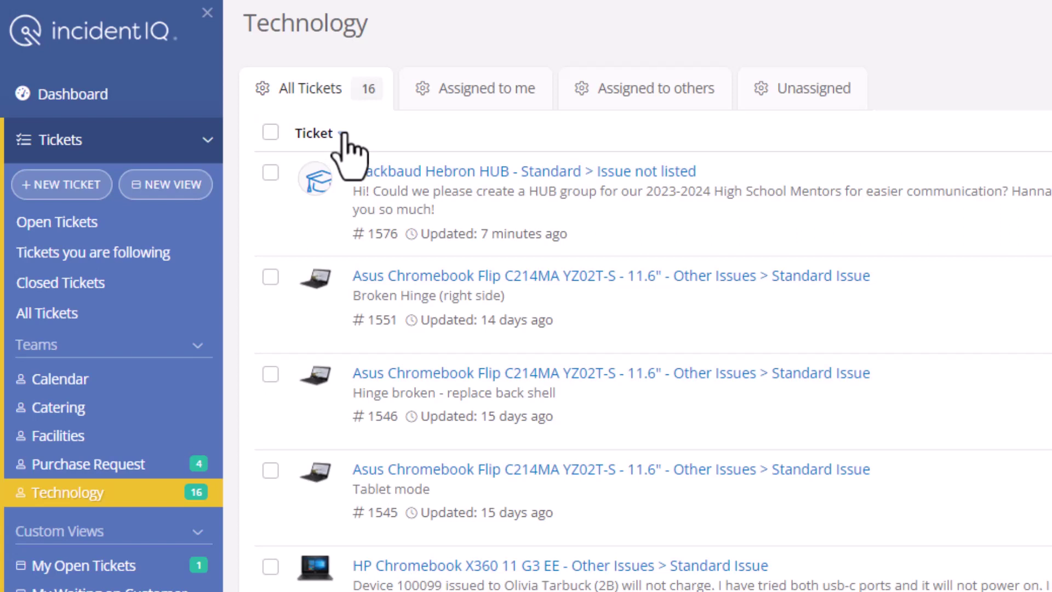
# Filter the Technology queue to 'Assigned to me', showing the single Submitted priority-100 ticket
pyautogui.click(457, 89)
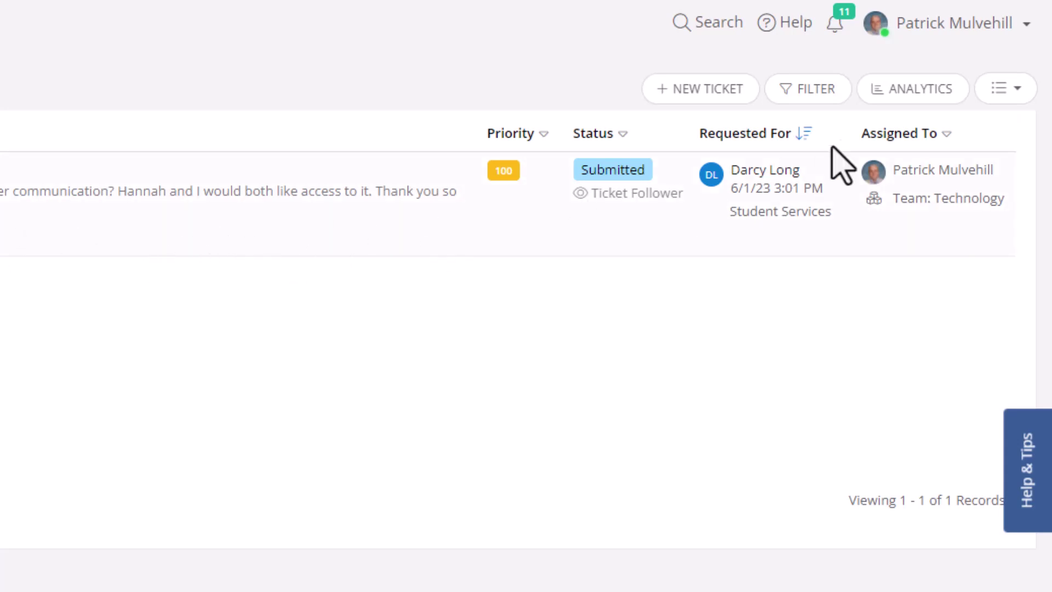
pyautogui.click(977, 92)
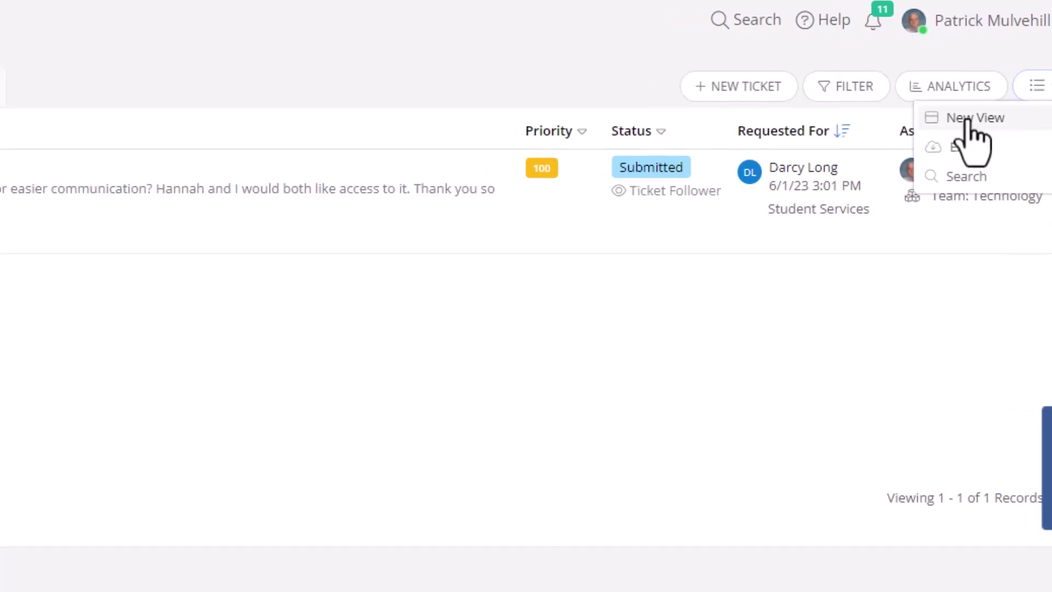
pyautogui.click(930, 125)
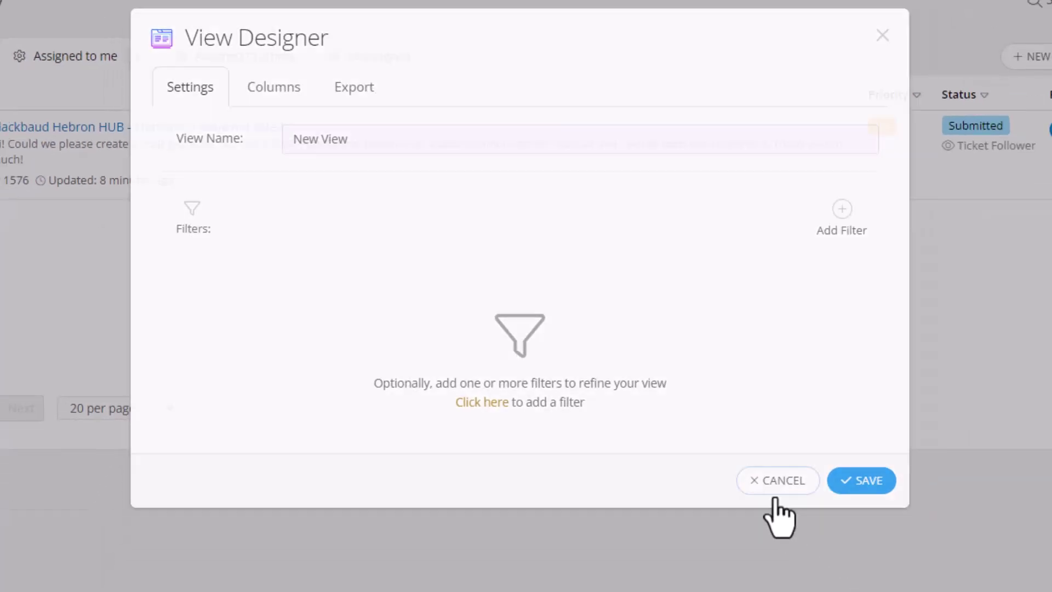
pyautogui.click(857, 570)
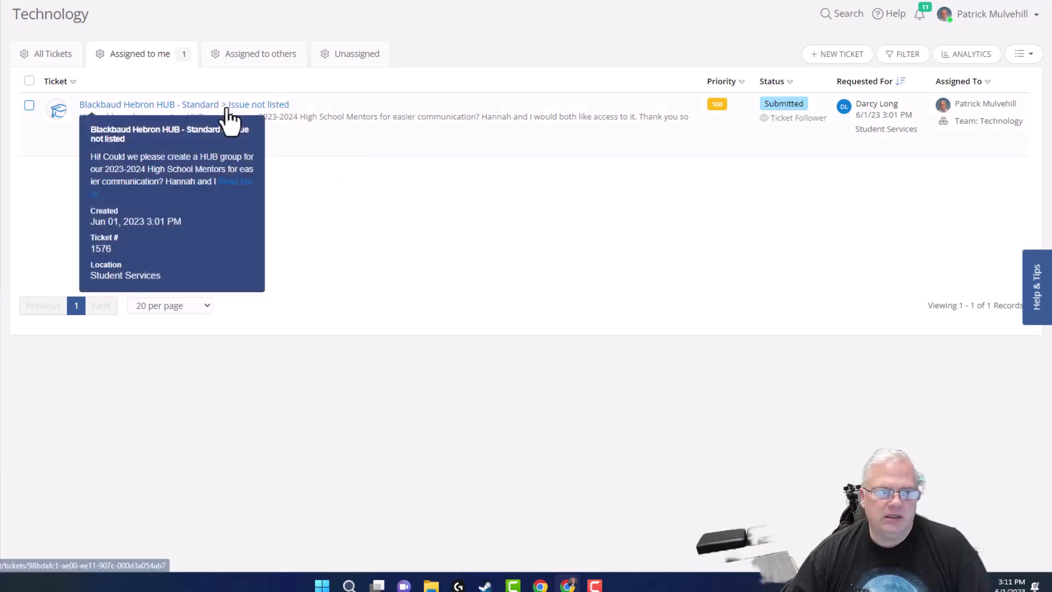
# Open ticket #1576 'Blackbaud Hebron HUB - Standard > Issue not listed' to read the HUB mentors-group request
pyautogui.click(232, 181)
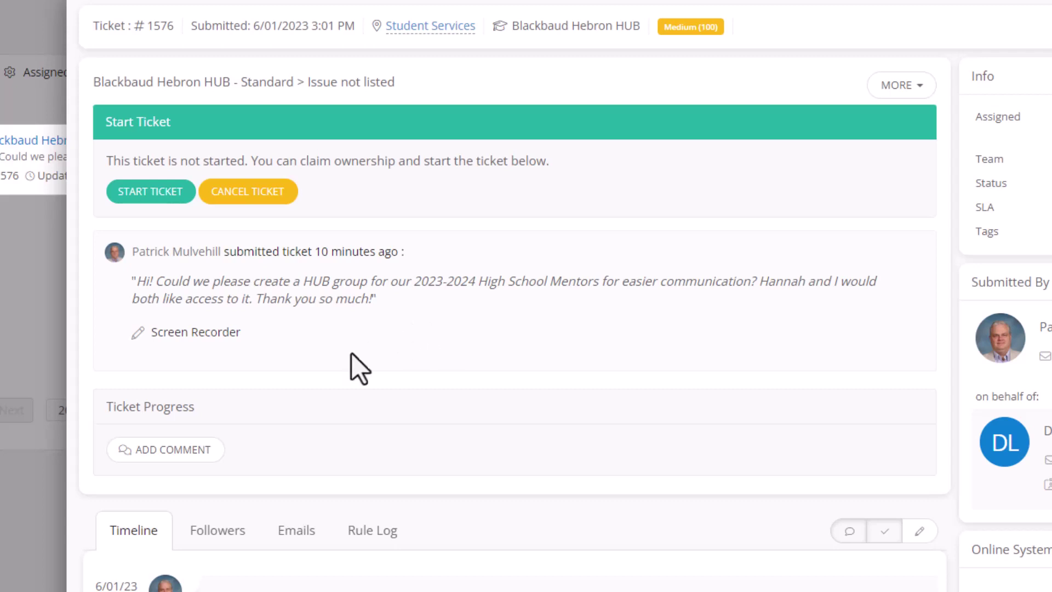
# Start ticket #1576, moving its status from Submitted to In Progress
pyautogui.click(156, 197)
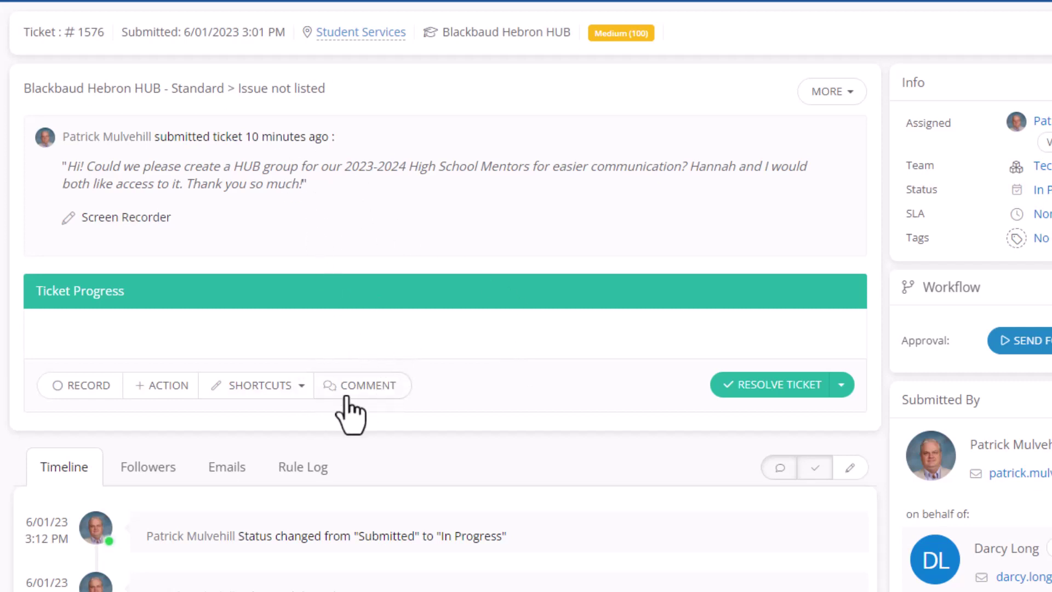
# Open a new comment on ticket #1576 with 'Visible to requestor' switched on
pyautogui.click(364, 388)
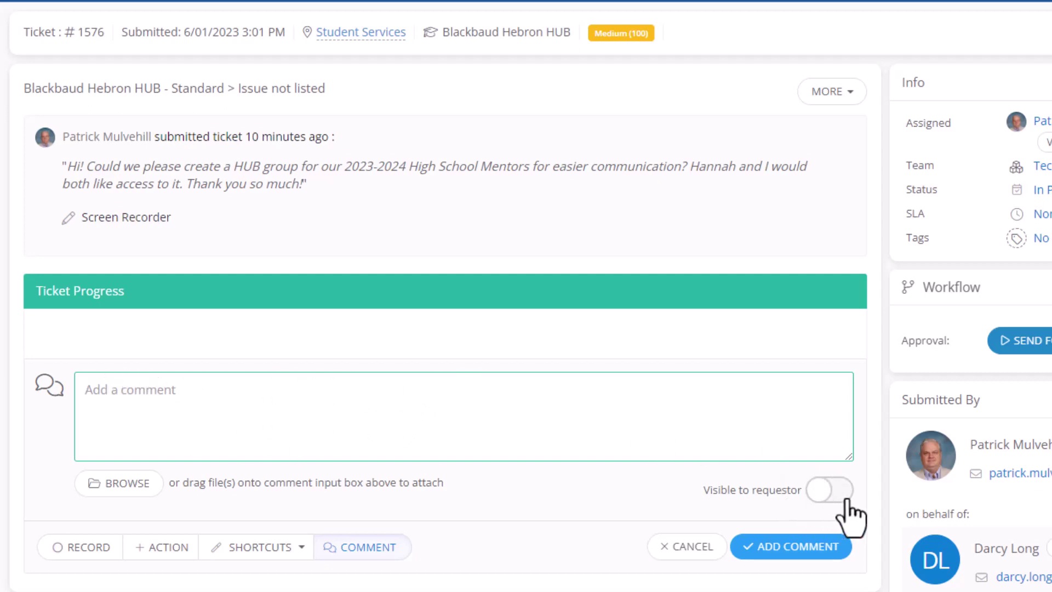
pyautogui.click(828, 491)
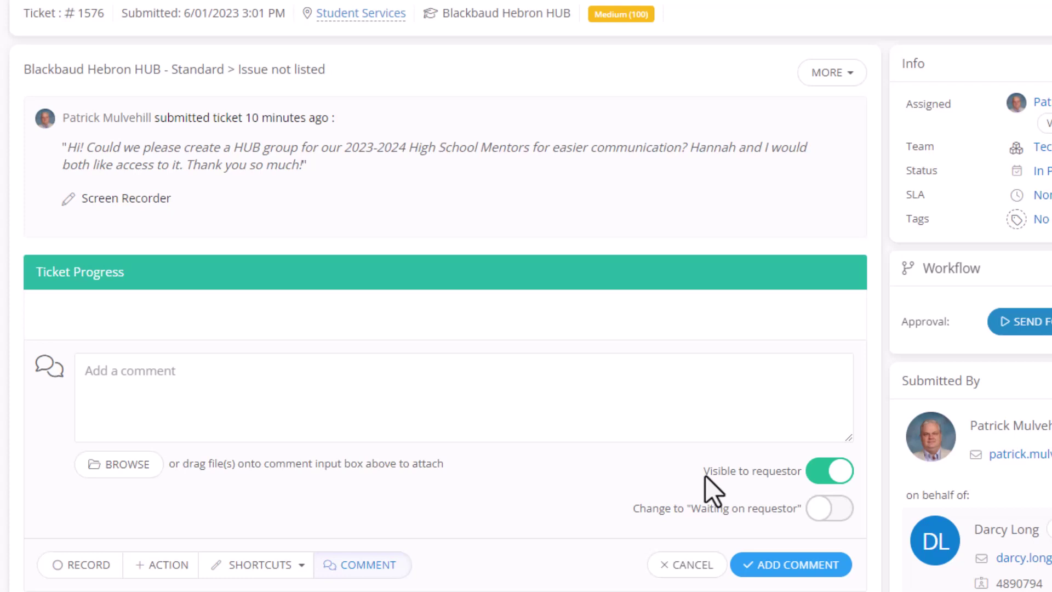
pyautogui.scroll(-2, 627, 534)
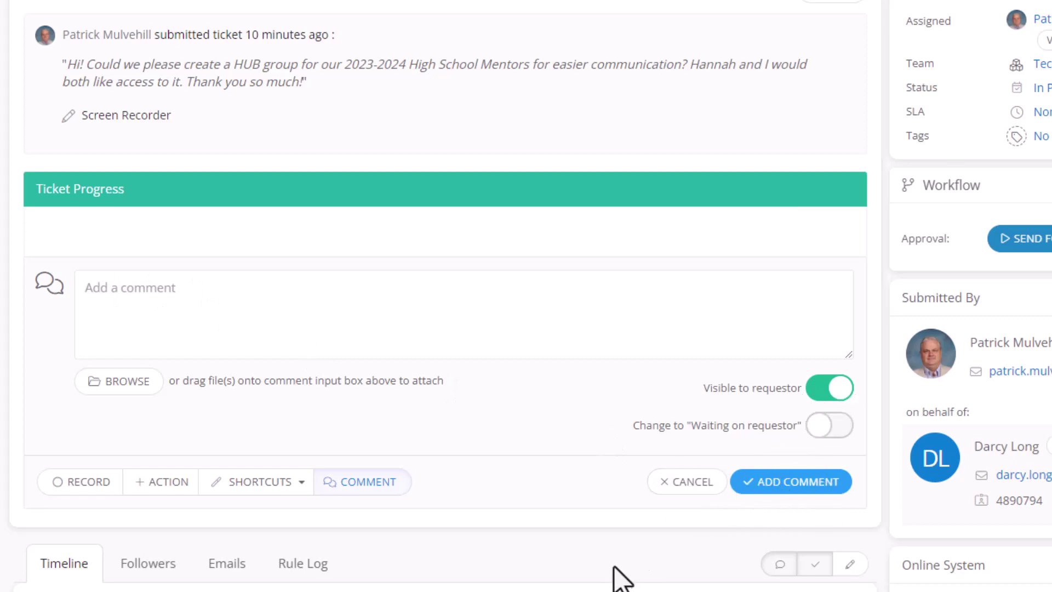
pyautogui.scroll(-4, 614, 575)
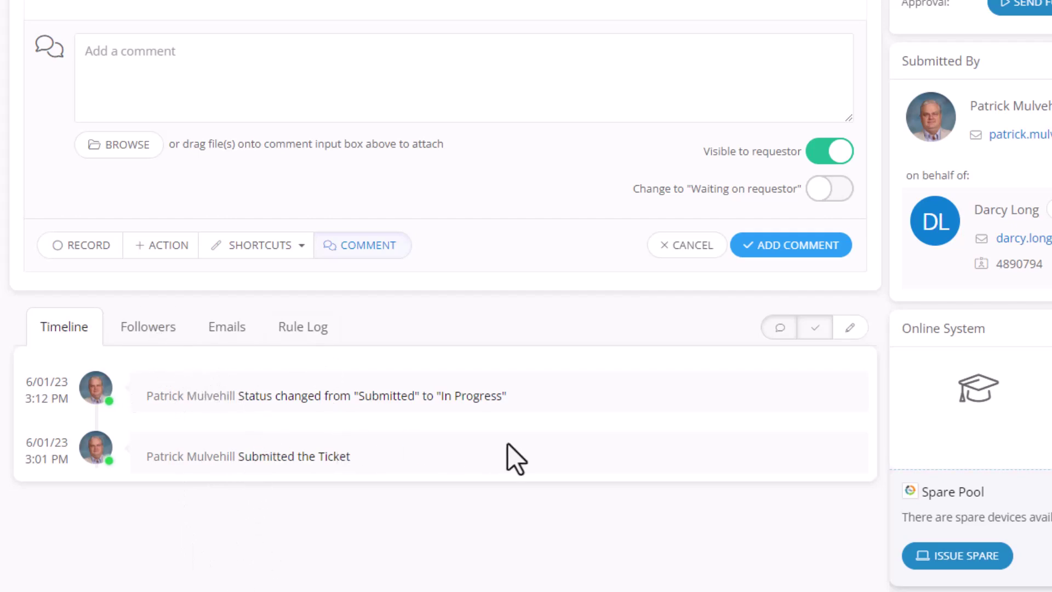
pyautogui.scroll(6, 659, 545)
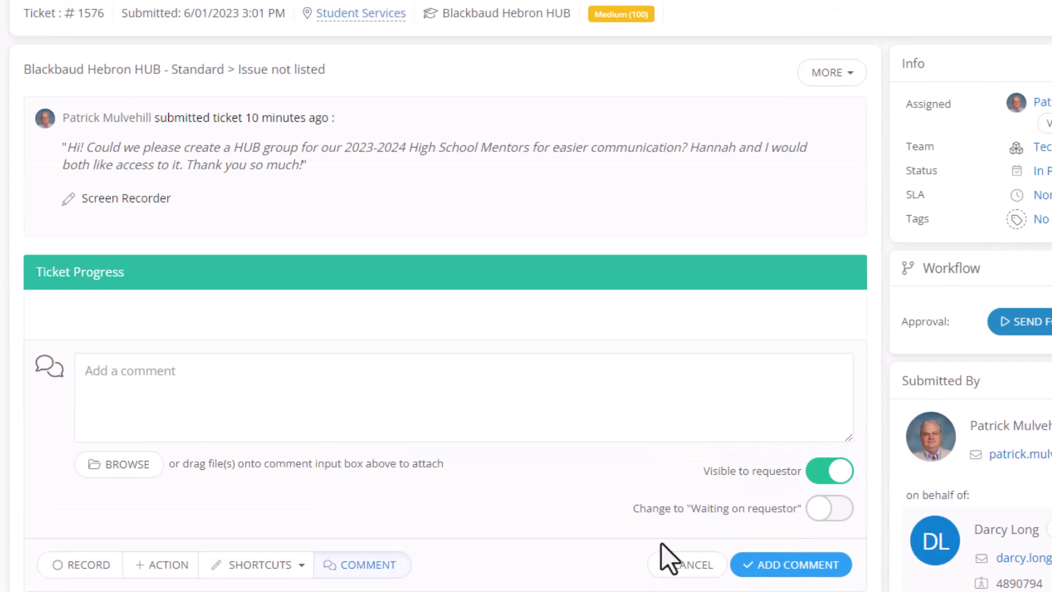
# Cancel the empty comment and expand the RESOLVE TICKET options dropdown
pyautogui.click(699, 564)
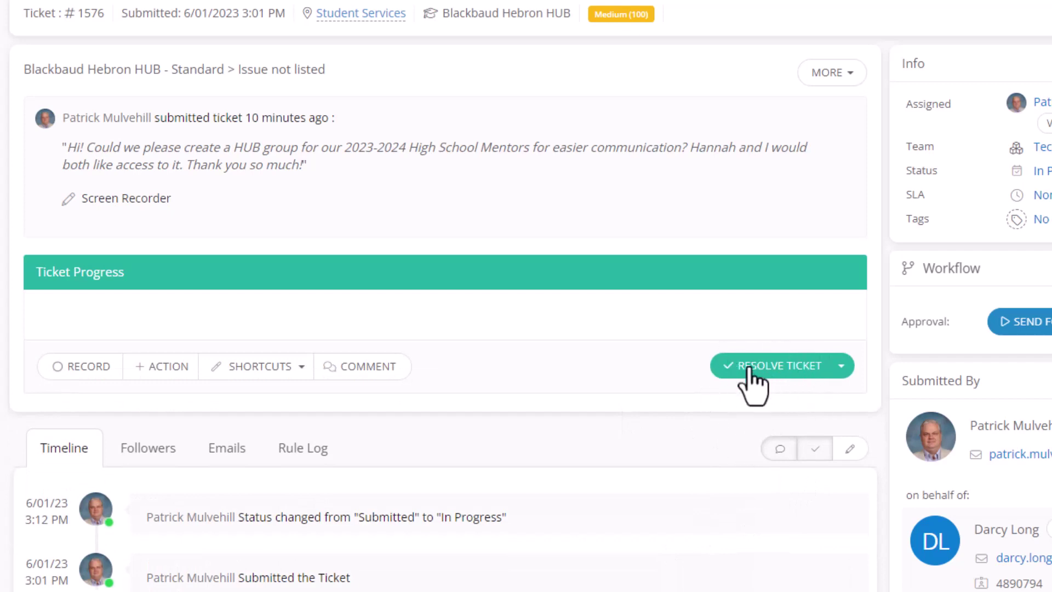
pyautogui.click(842, 368)
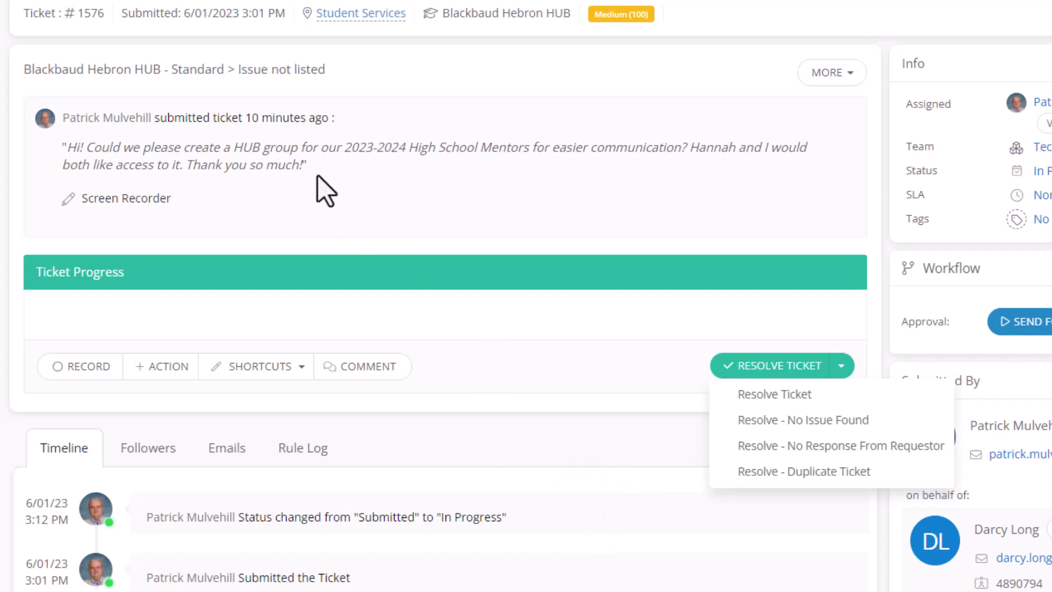
# Choose Resolve Ticket, then cancel the resolution comment, leaving #1576 In Progress
pyautogui.click(359, 366)
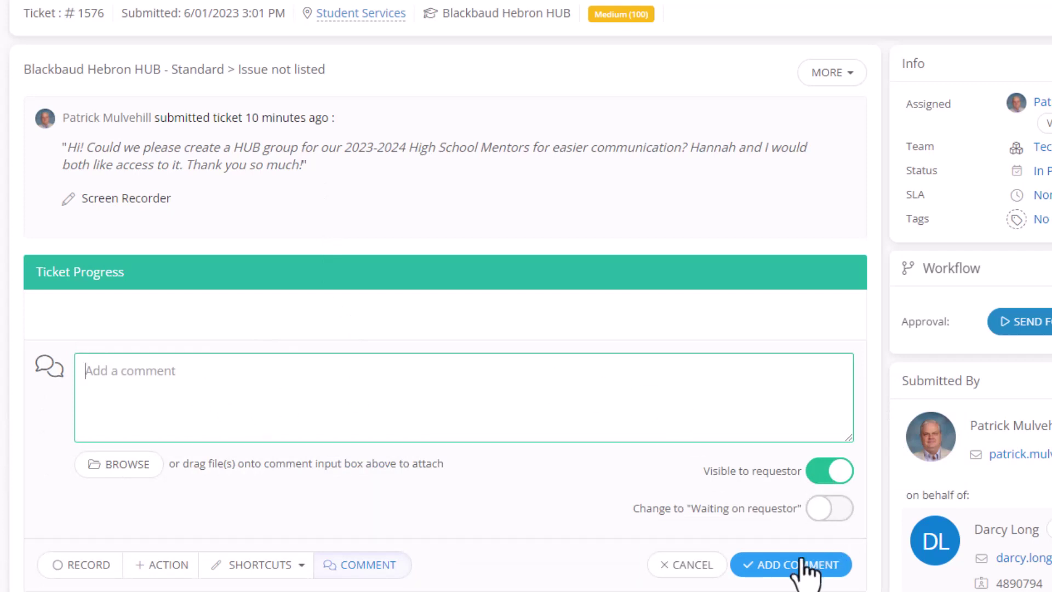
pyautogui.click(700, 572)
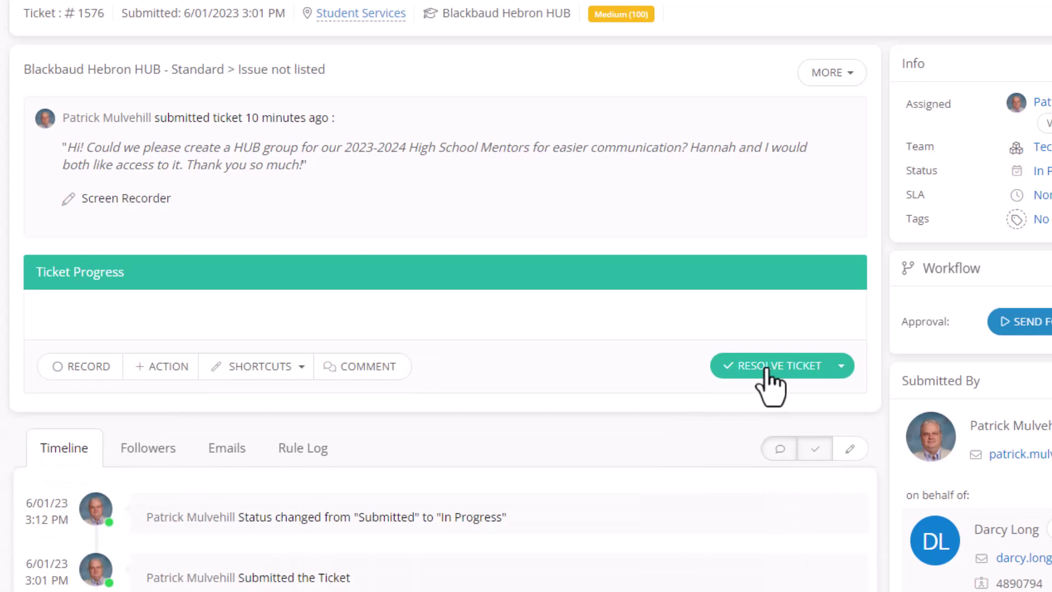